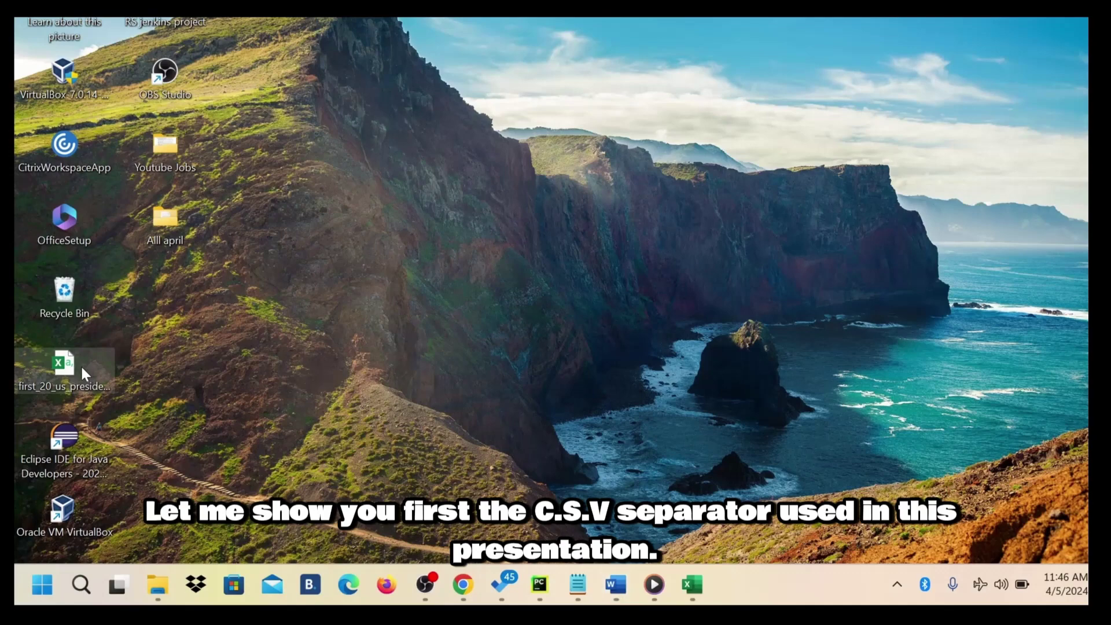
View the presidents CSV's raw contents in Notepad, then launch Control Panel from Windows search.
right_click(81, 364)
left_click(167, 288)
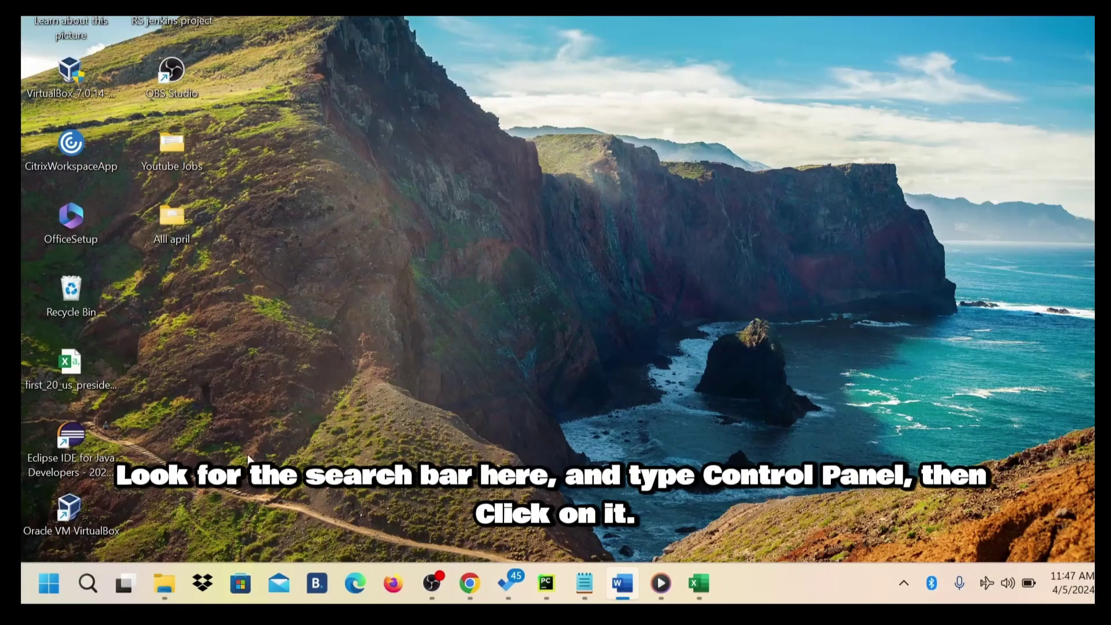
left_click(87, 583)
type("control")
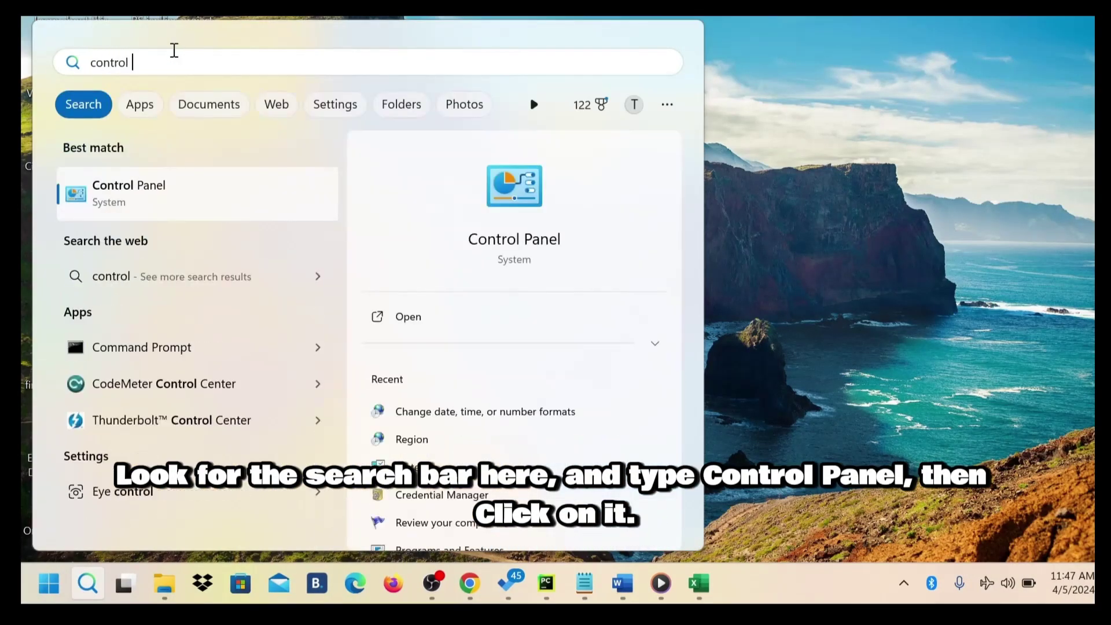
type(" pab")
key("BackSpace")
type("nel")
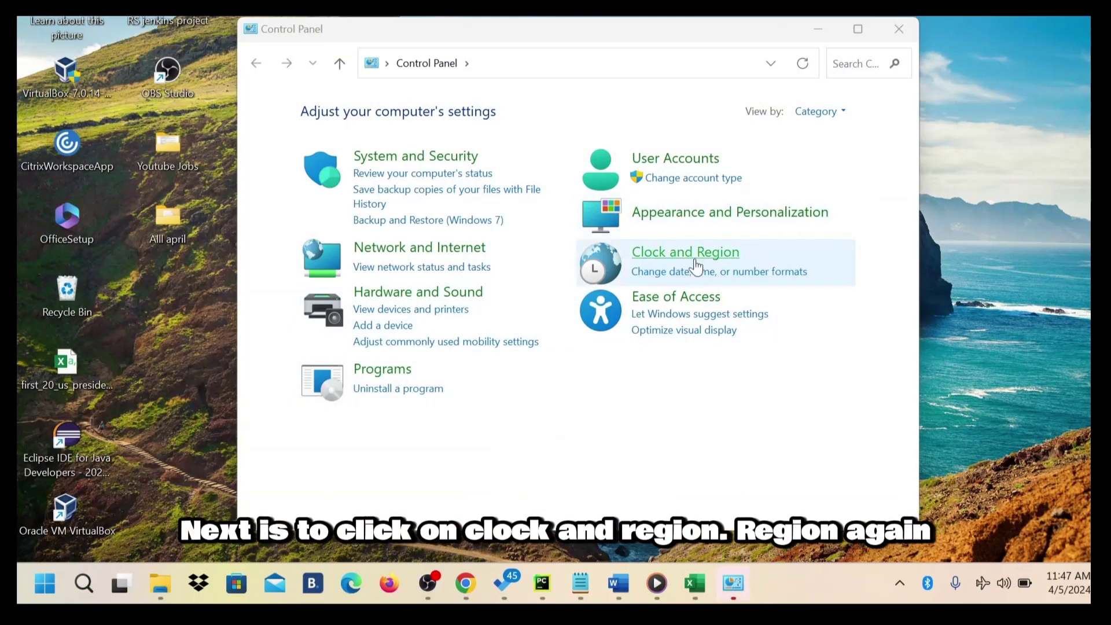
Set the Region list separator to a comma and apply the change.
left_click(707, 265)
left_click(521, 167)
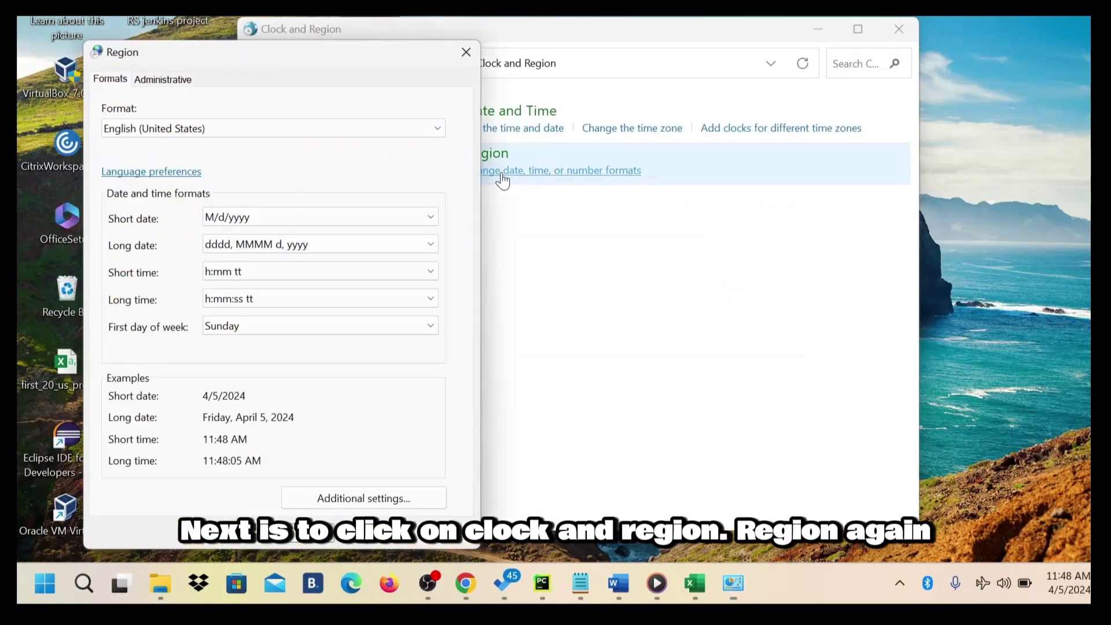
left_click(363, 498)
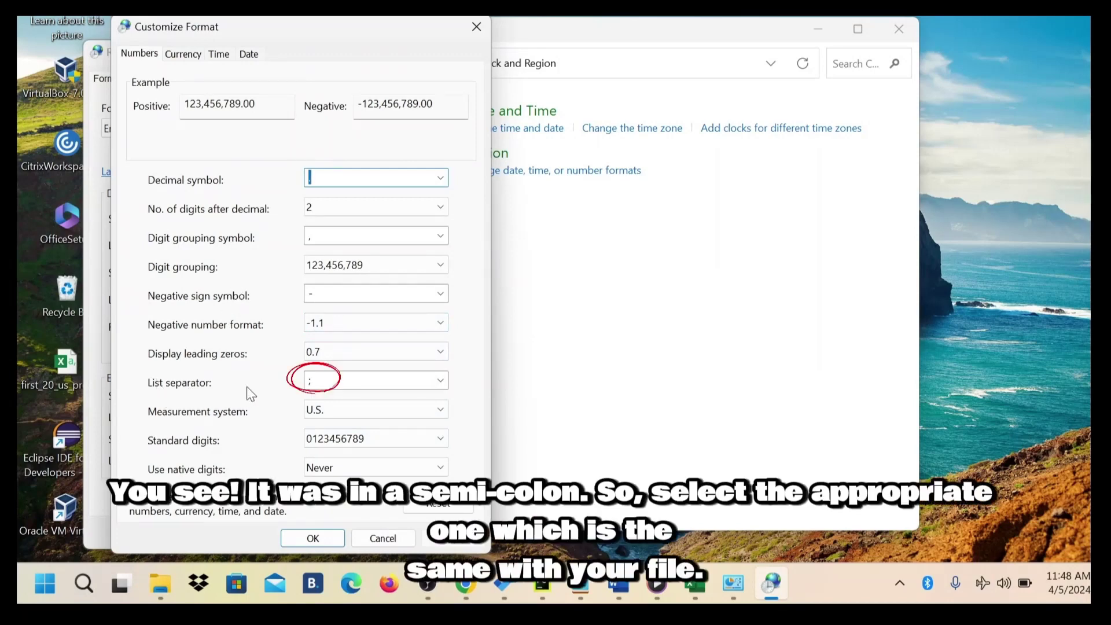
left_click(327, 379)
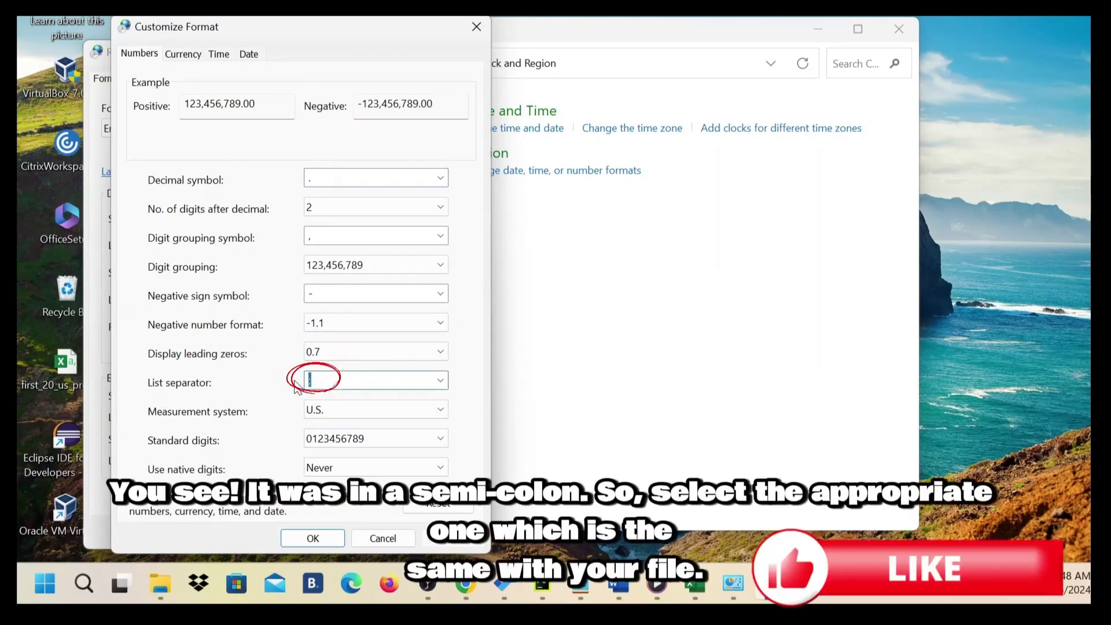
left_click(375, 381)
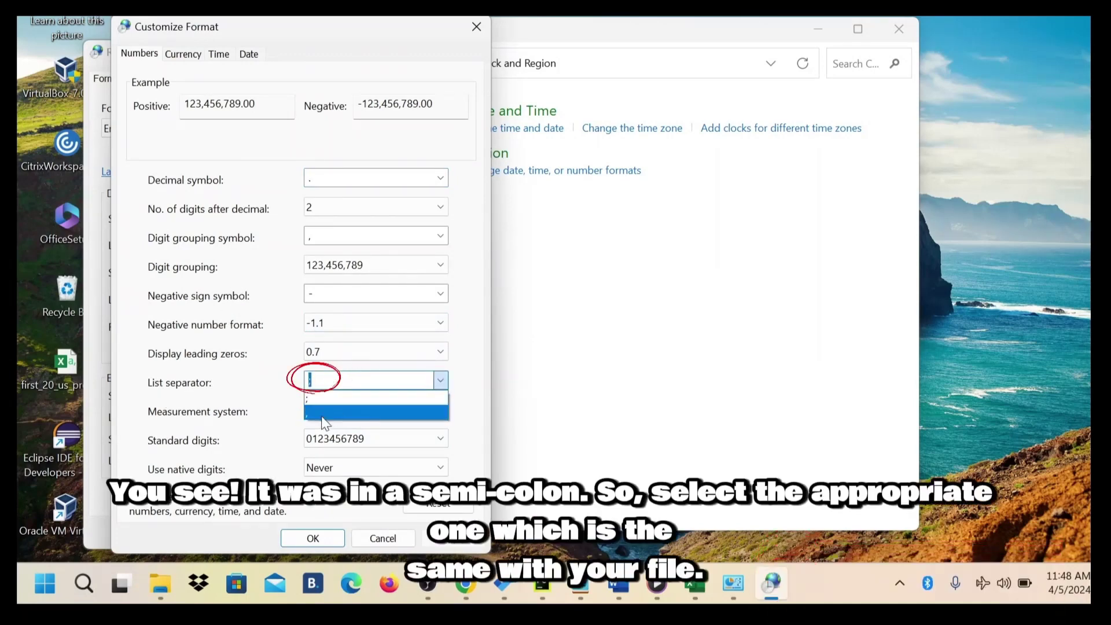
left_click(391, 373)
left_click(358, 384)
left_click(362, 414)
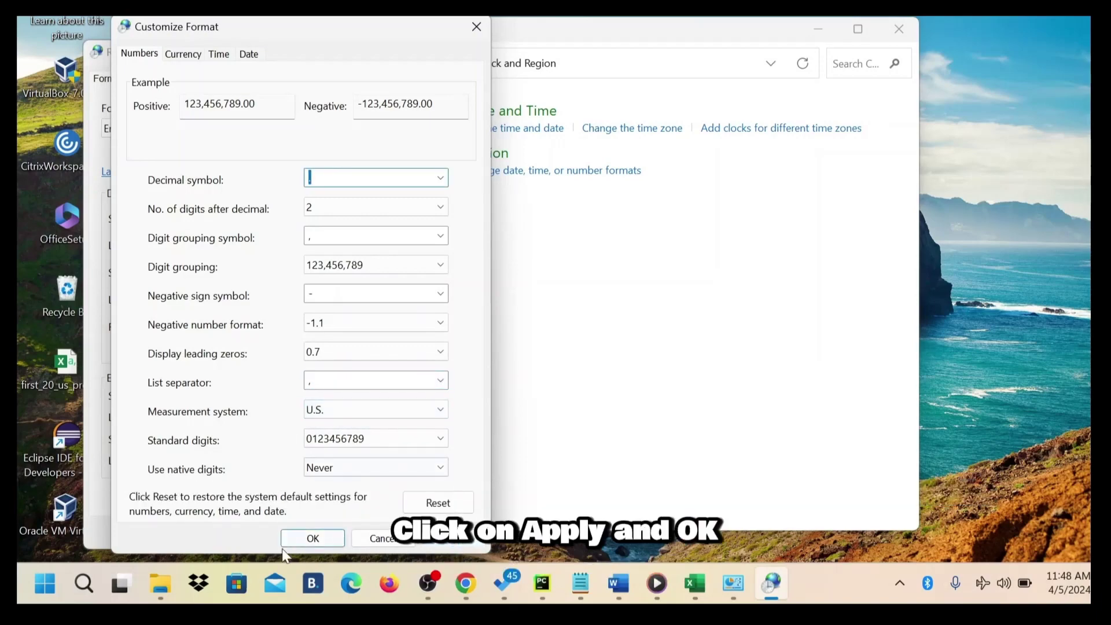
left_click(290, 542)
left_click(299, 531)
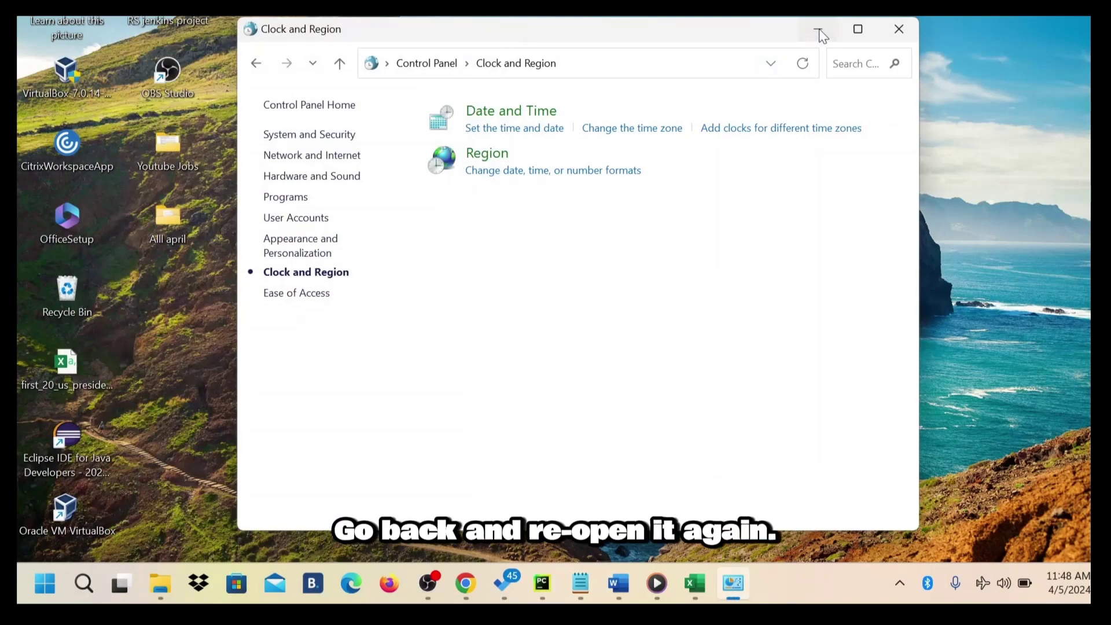
Minimize Control Panel and open the presidents CSV in Excel, widening its columns.
left_click(819, 31)
double_click(67, 369)
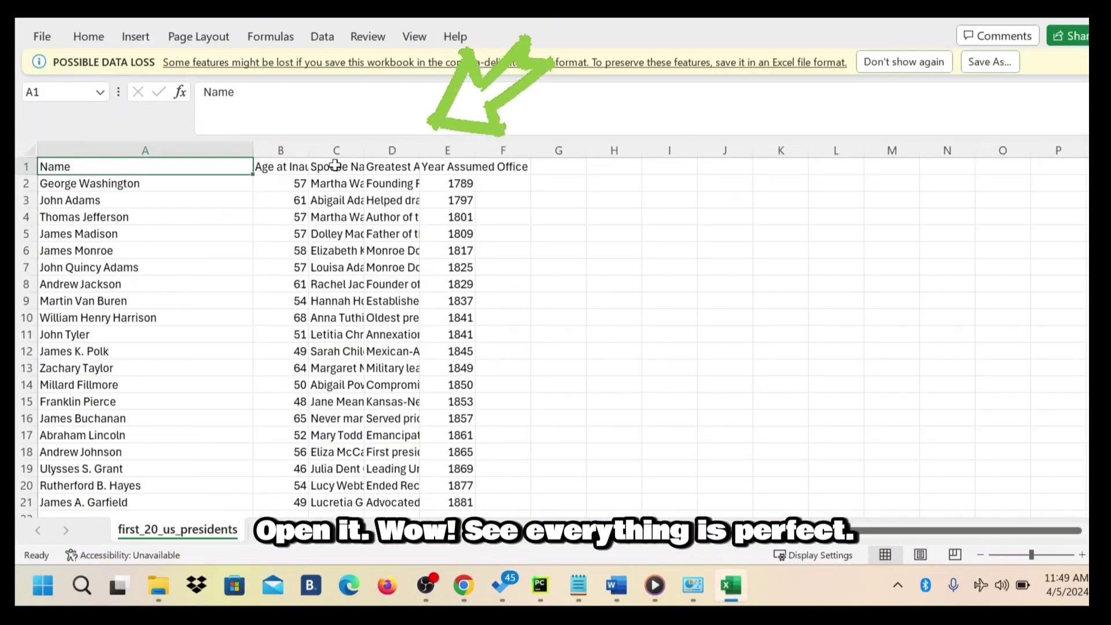
left_click(281, 150)
left_click_drag(309, 150, 661, 151)
left_click_drag(716, 151, 763, 149)
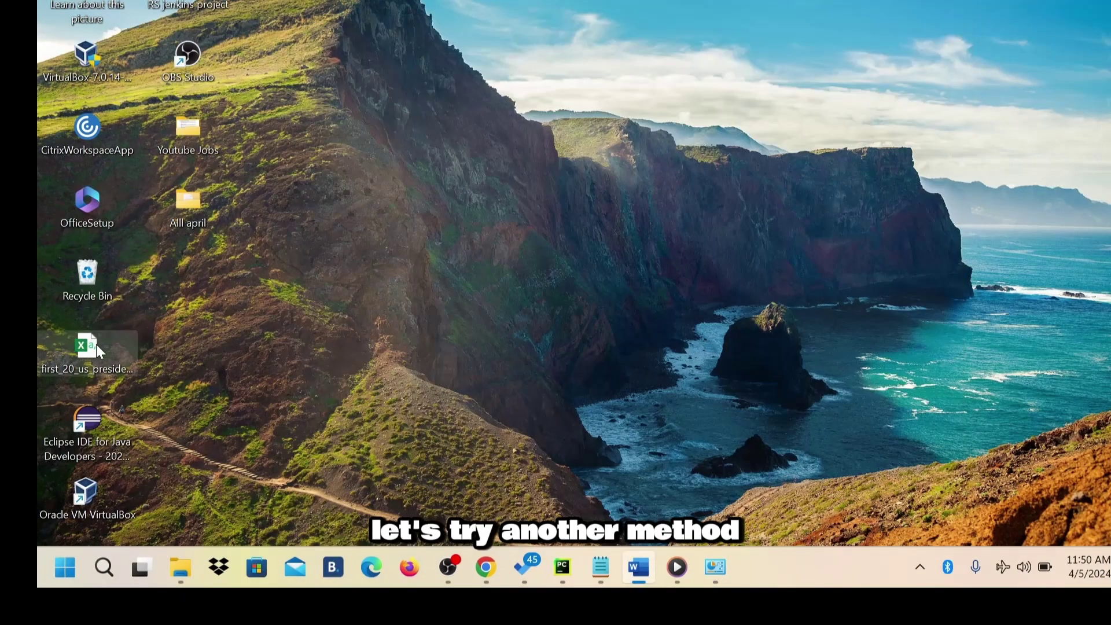
double_click(97, 345)
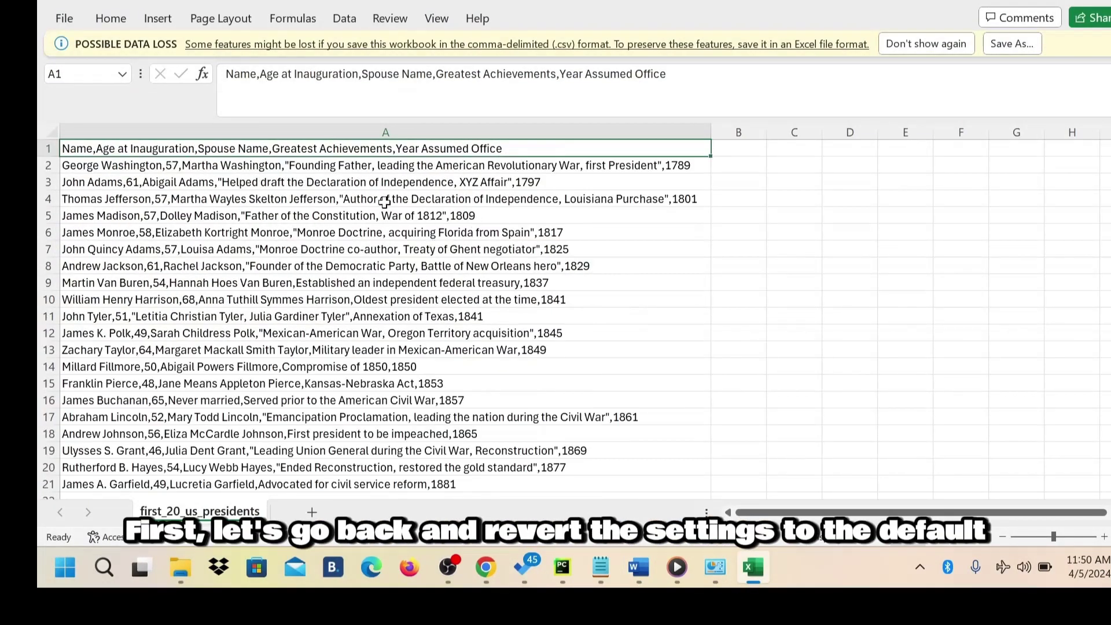
left_click(351, 21)
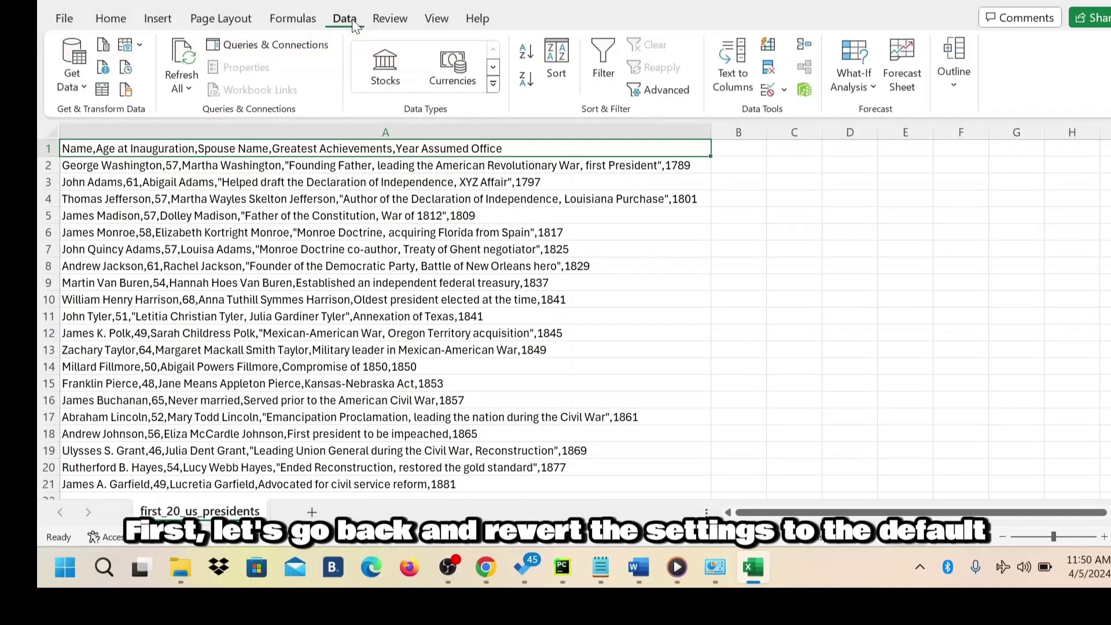
Import first_20_us_presidents from the Desktop with From Text/CSV and load it.
left_click(103, 45)
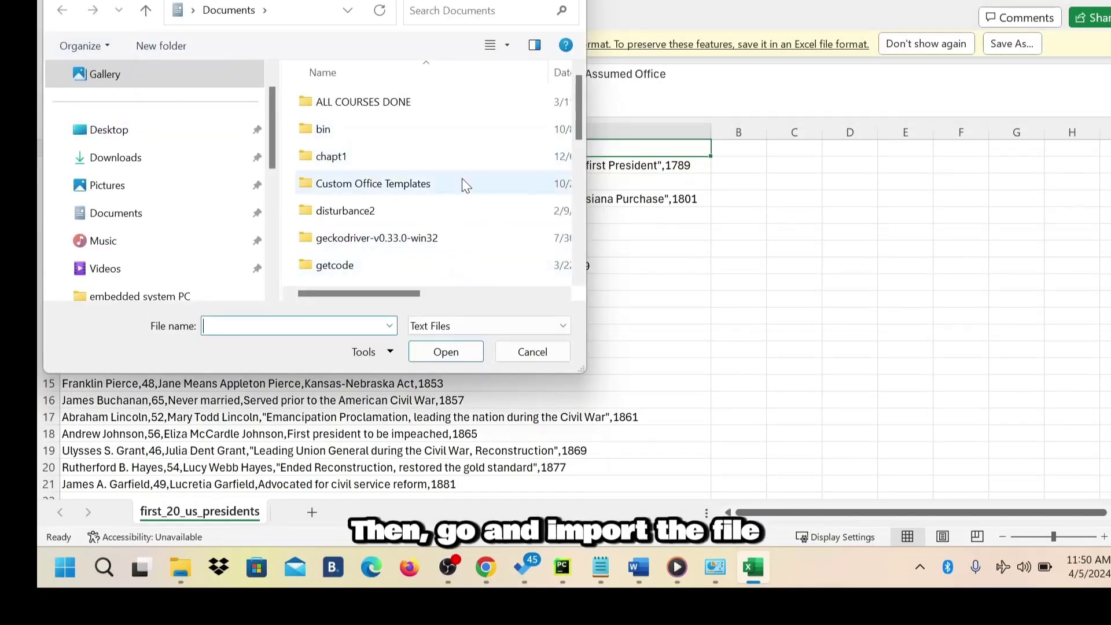
left_click(99, 132)
left_click(341, 243)
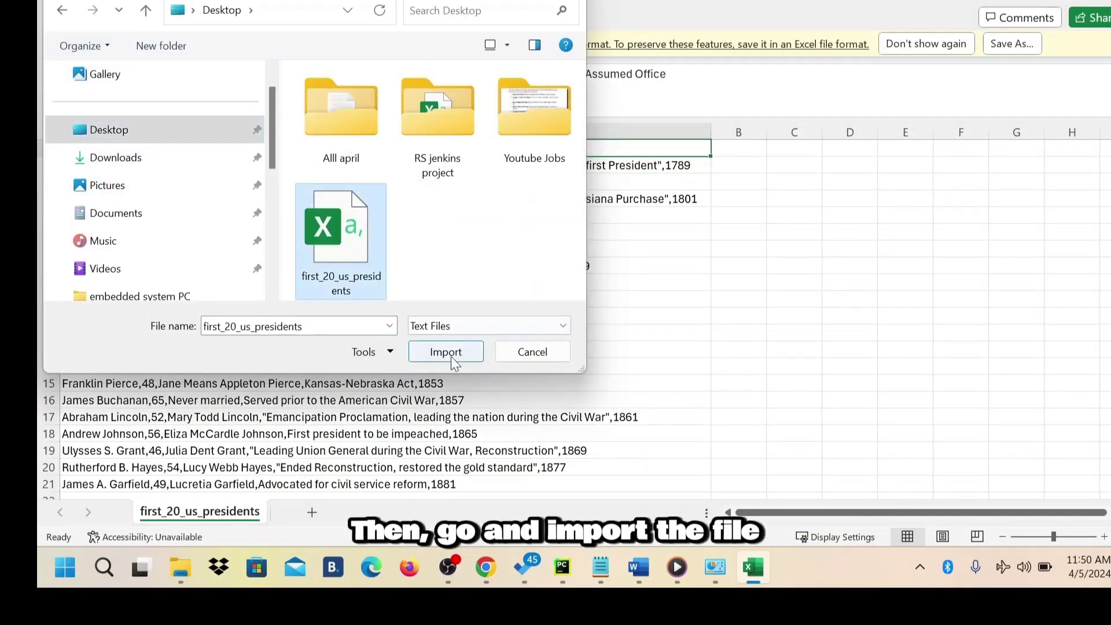
left_click(446, 351)
left_click(757, 506)
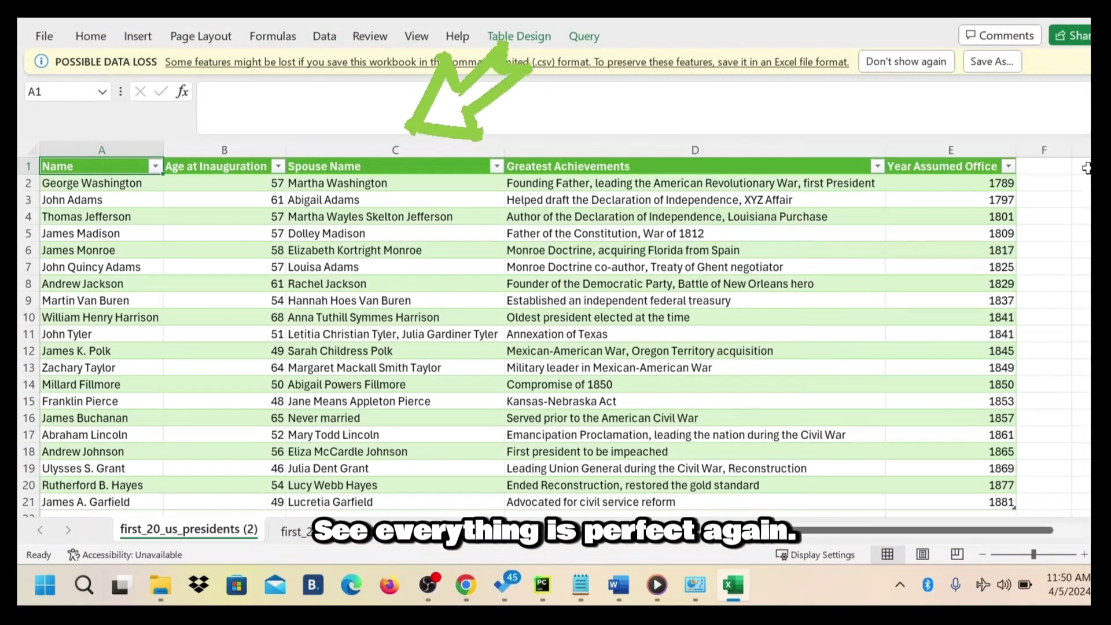